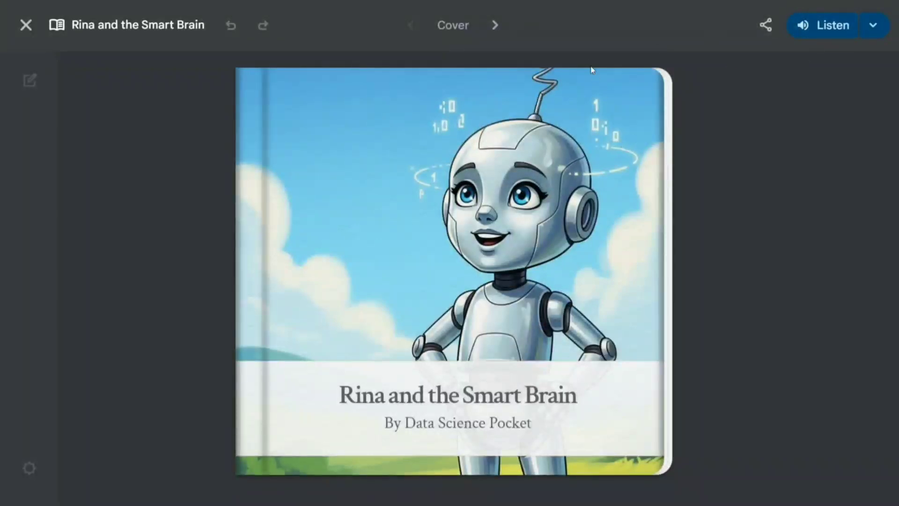
Page through 'Rina and the Smart Brain' from the cover to page 10/10, then exit full screen.
click(495, 27)
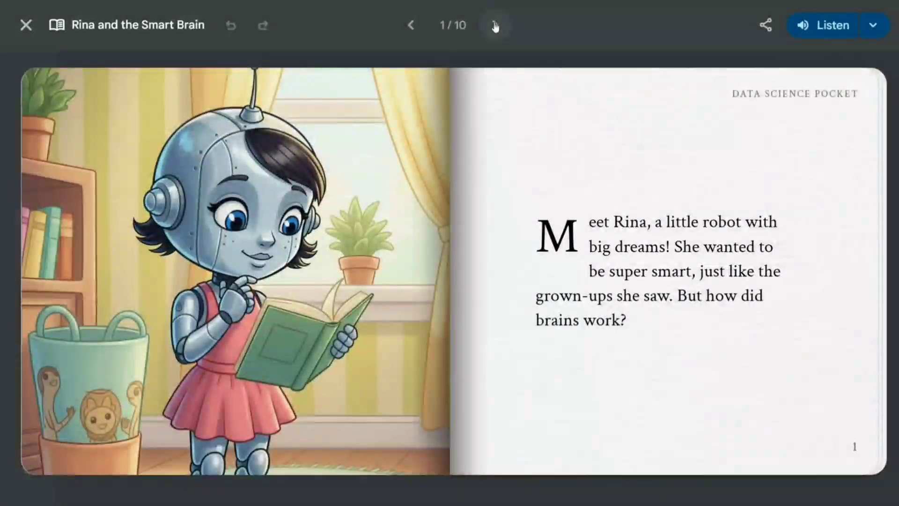
click(495, 26)
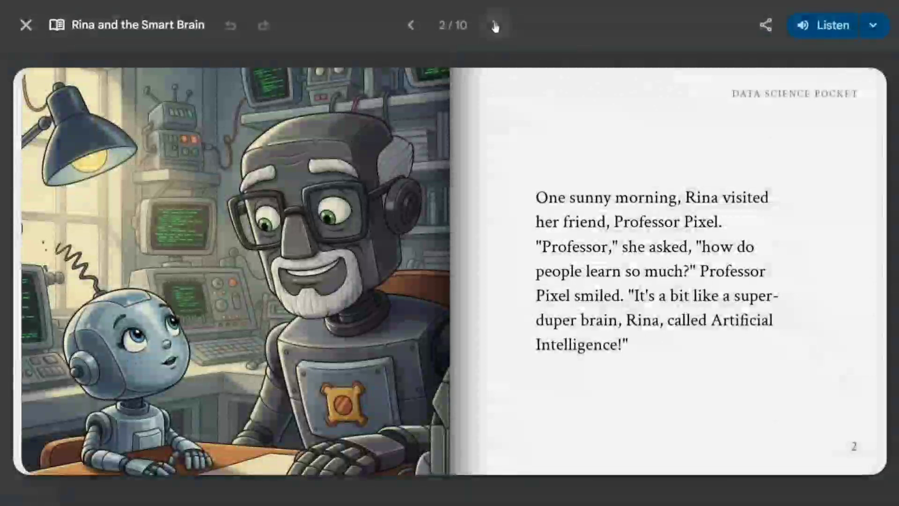
click(495, 26)
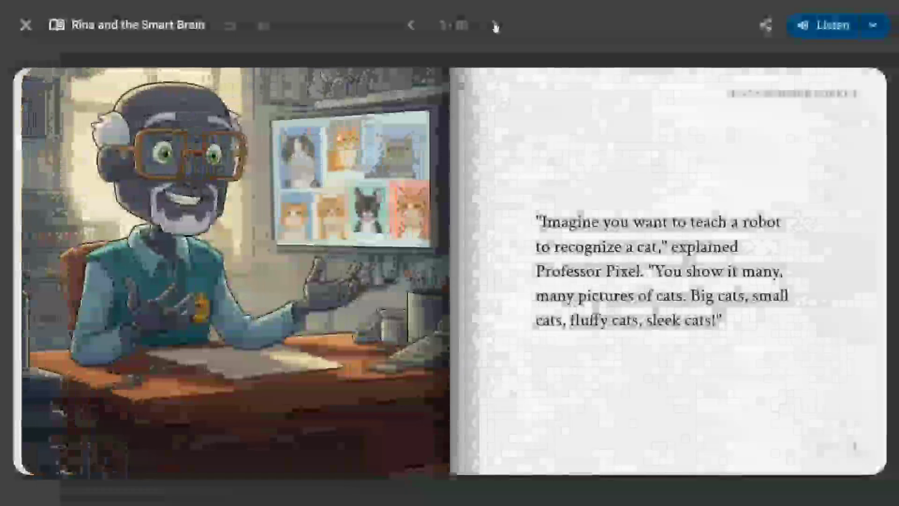
click(495, 26)
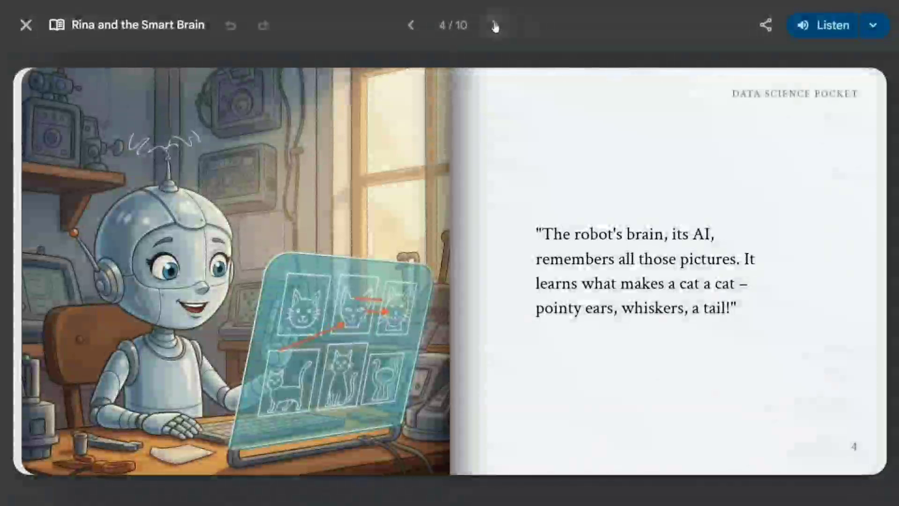
click(495, 26)
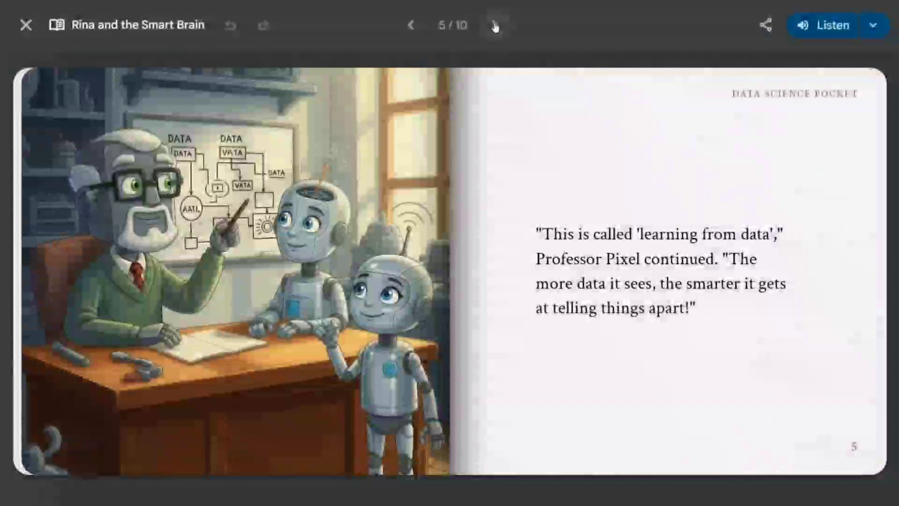
click(494, 26)
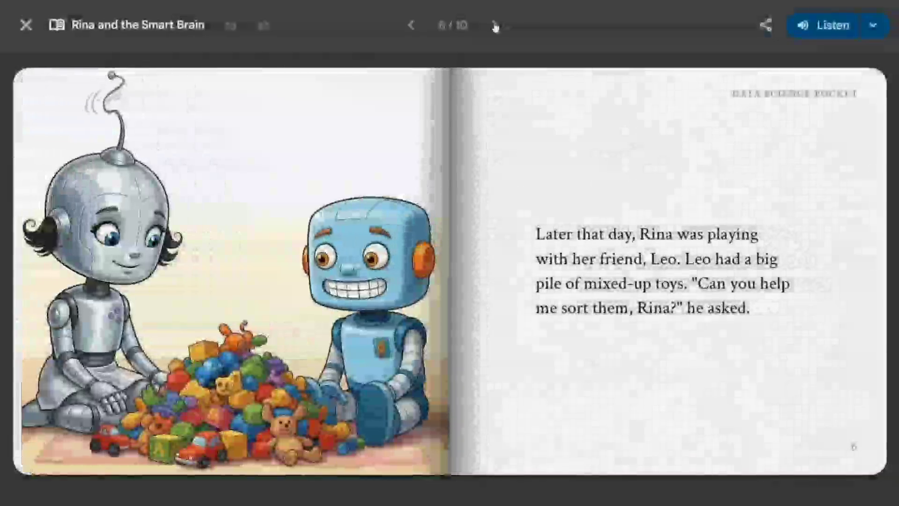
click(496, 27)
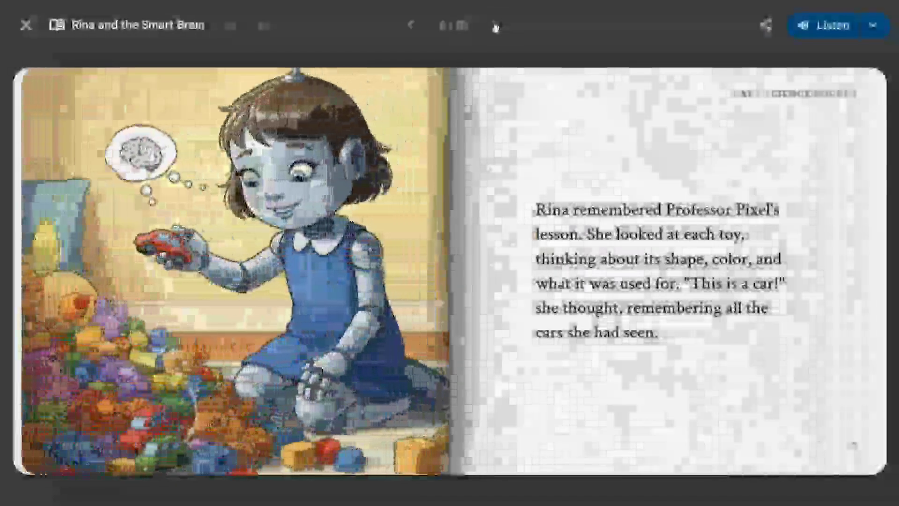
click(496, 26)
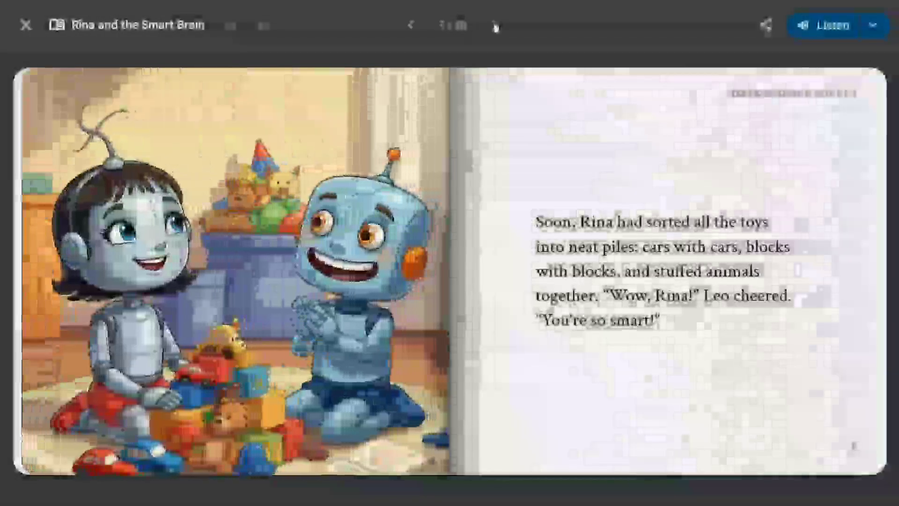
click(496, 26)
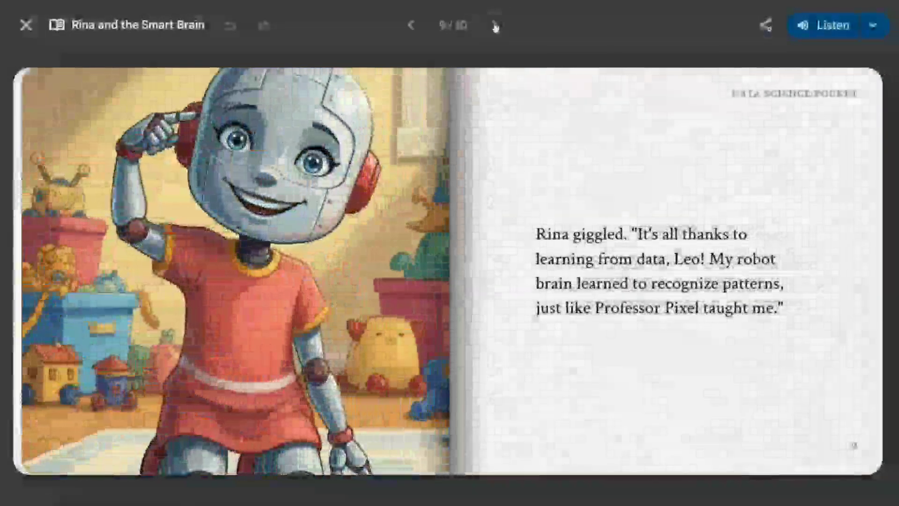
click(496, 27)
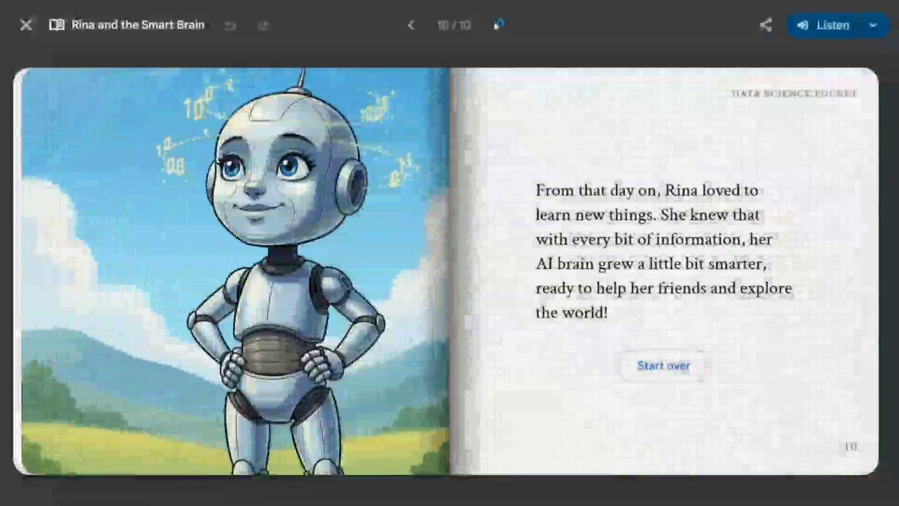
click(26, 25)
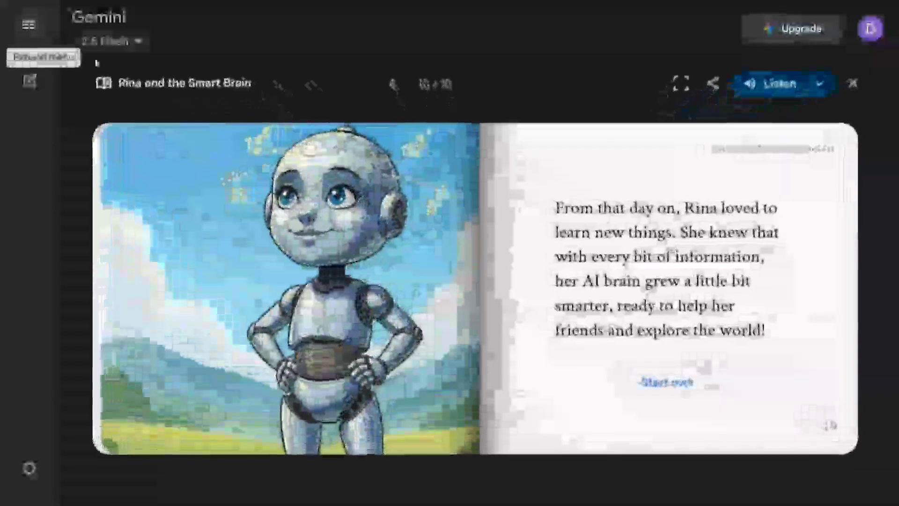
In a new chat, send a 2.5 Flash prompt for an anime-style storybook teaching kids machine learning.
click(39, 86)
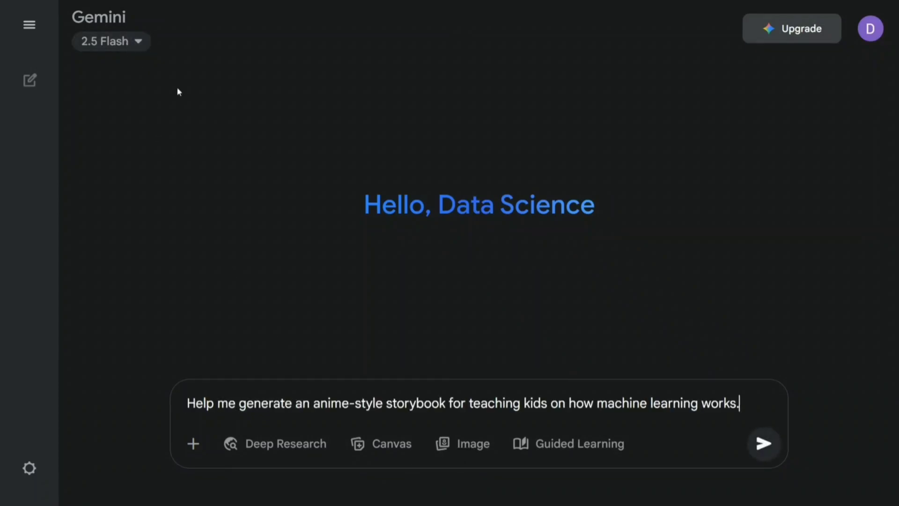
click(123, 41)
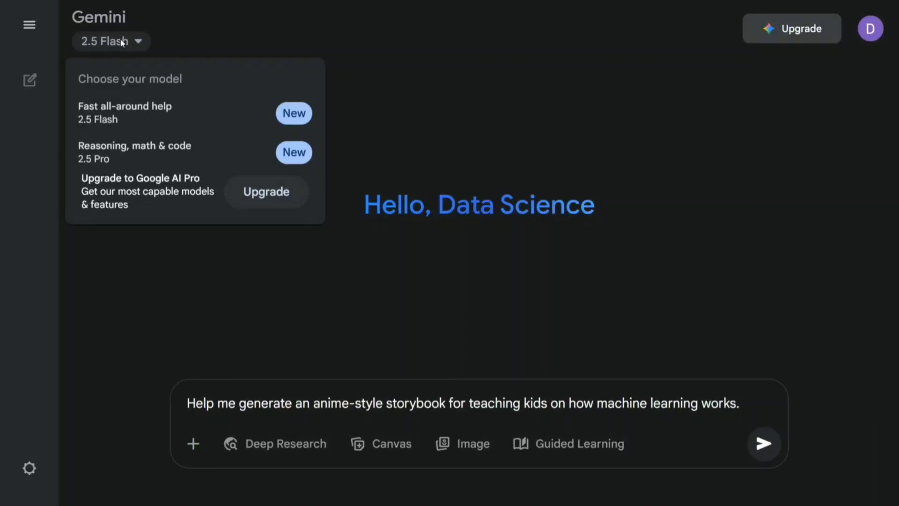
click(123, 41)
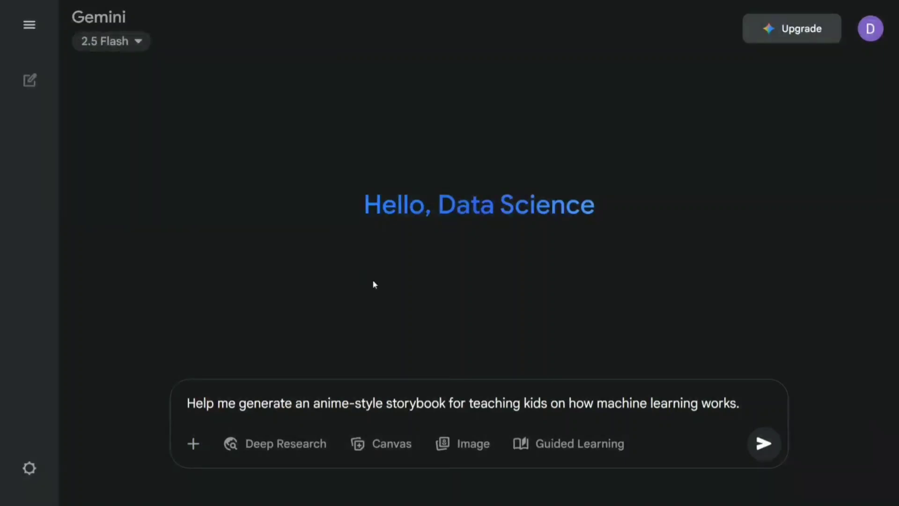
click(763, 443)
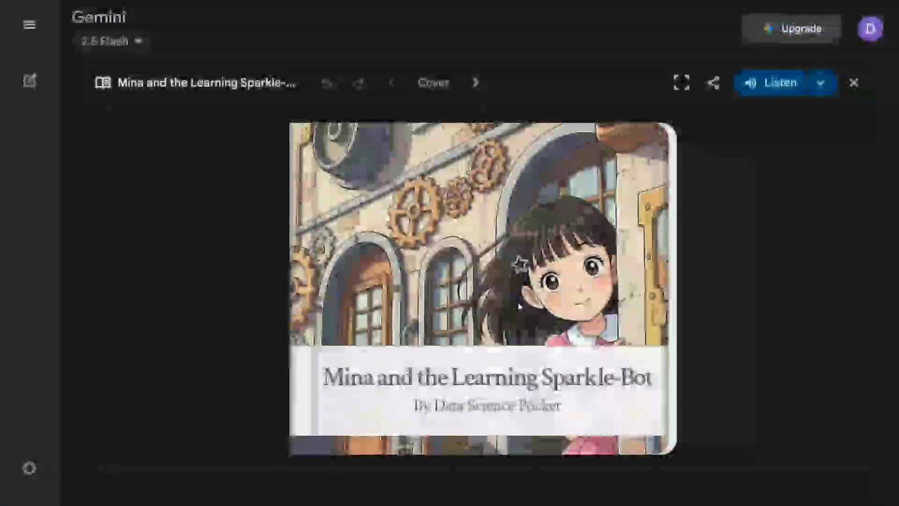
Open 'Mina and the Learning Sparkle-Bot' full screen and read its first pages.
click(681, 83)
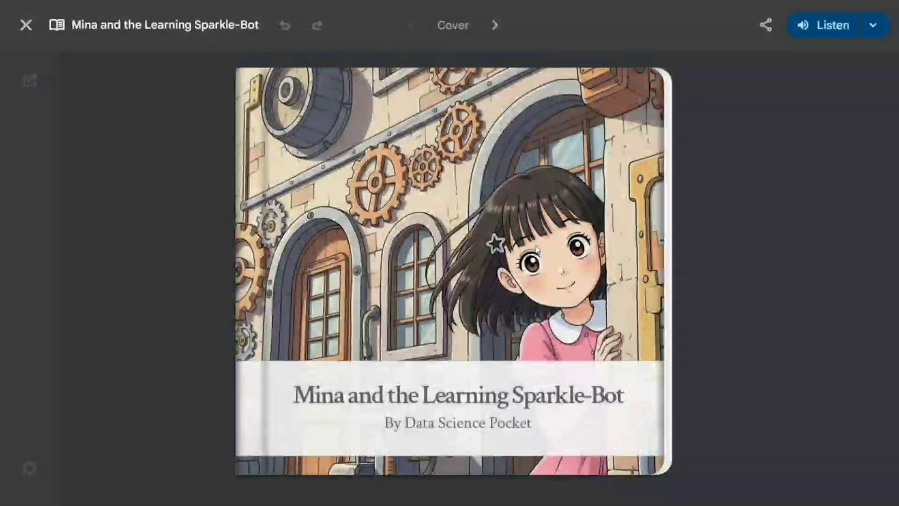
click(493, 25)
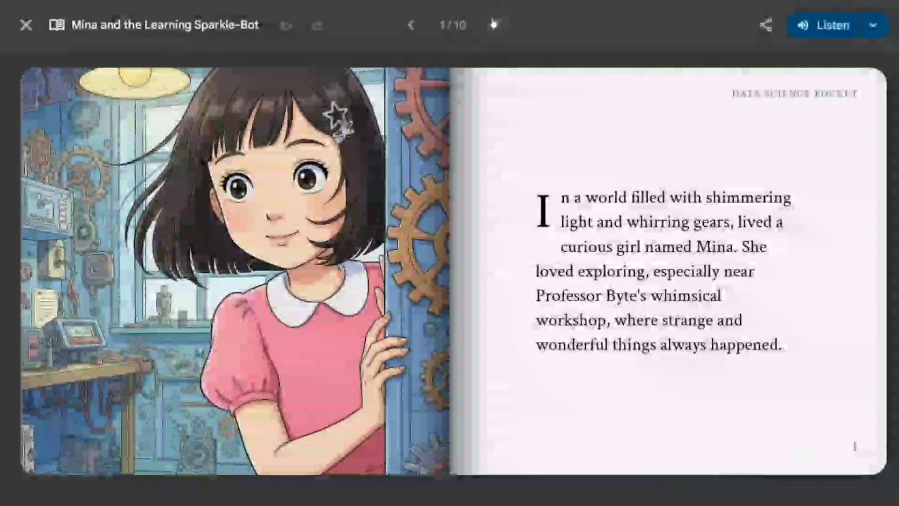
click(494, 22)
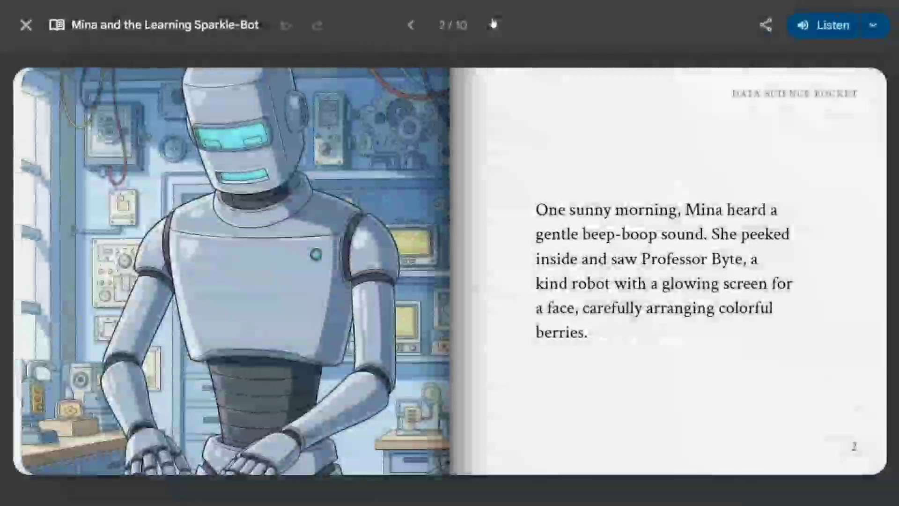
click(494, 23)
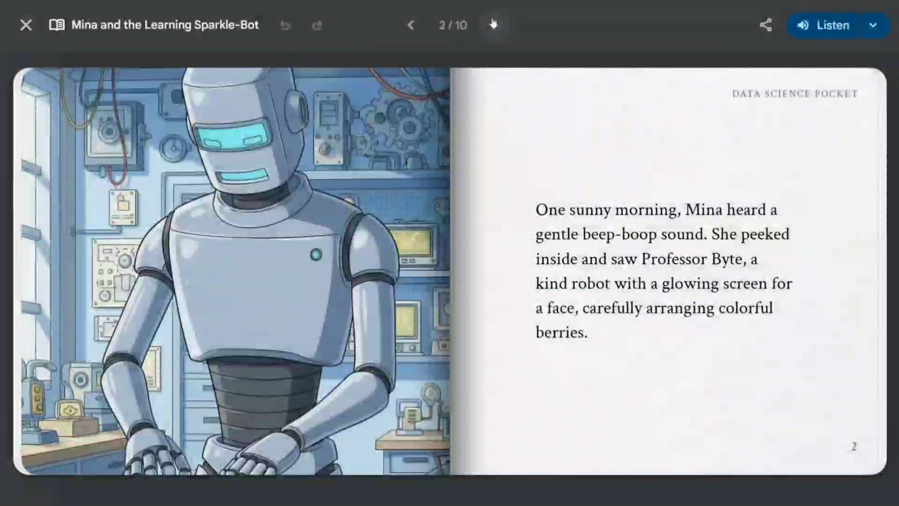
click(493, 23)
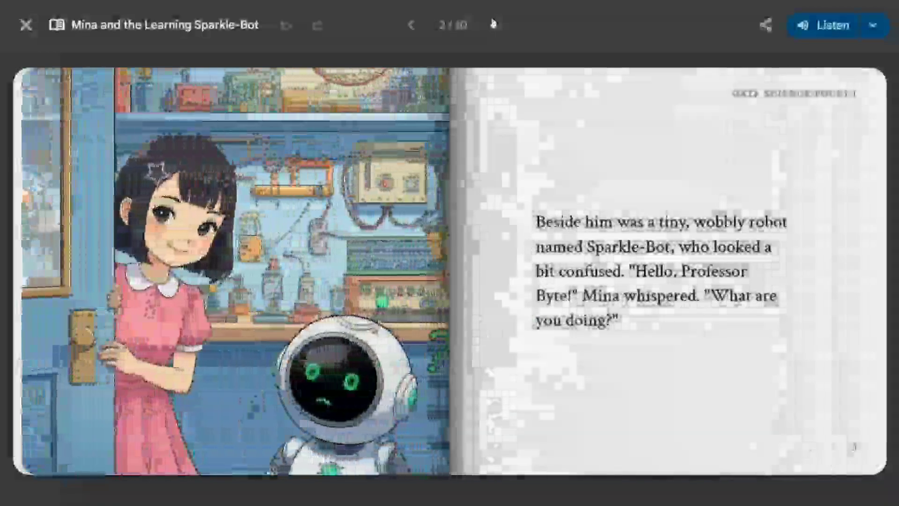
click(493, 23)
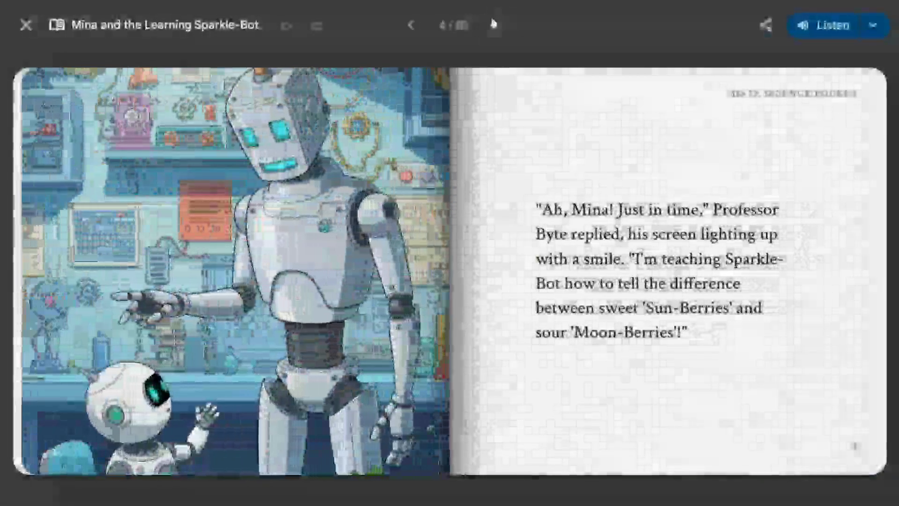
Continue reading to page 10, then return to the regular chat window.
click(493, 24)
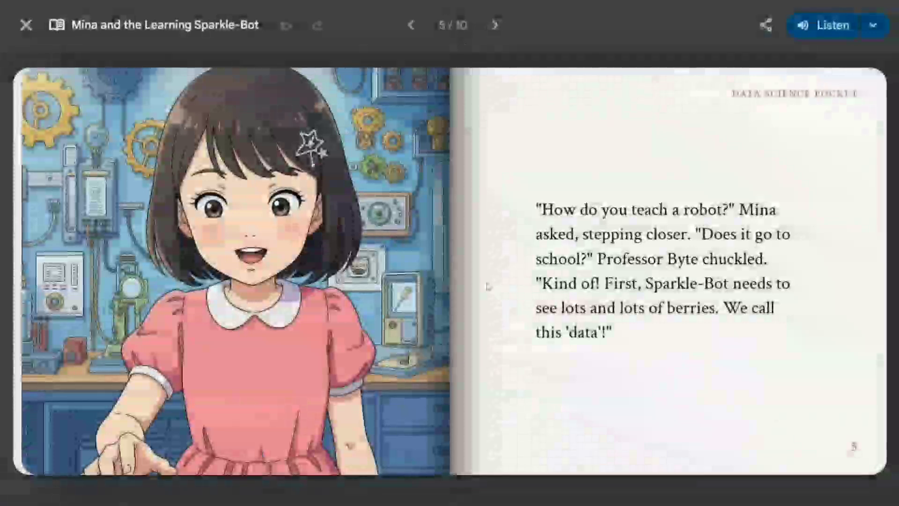
click(495, 25)
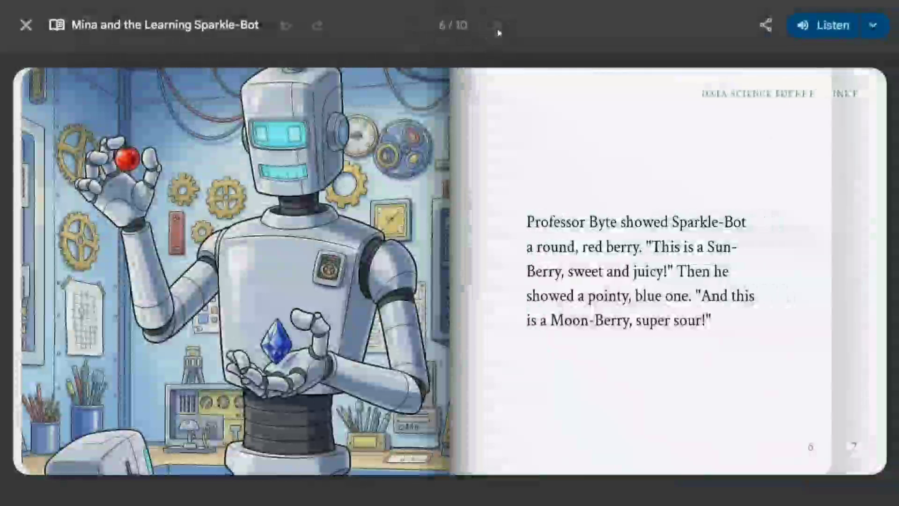
click(498, 30)
click(498, 33)
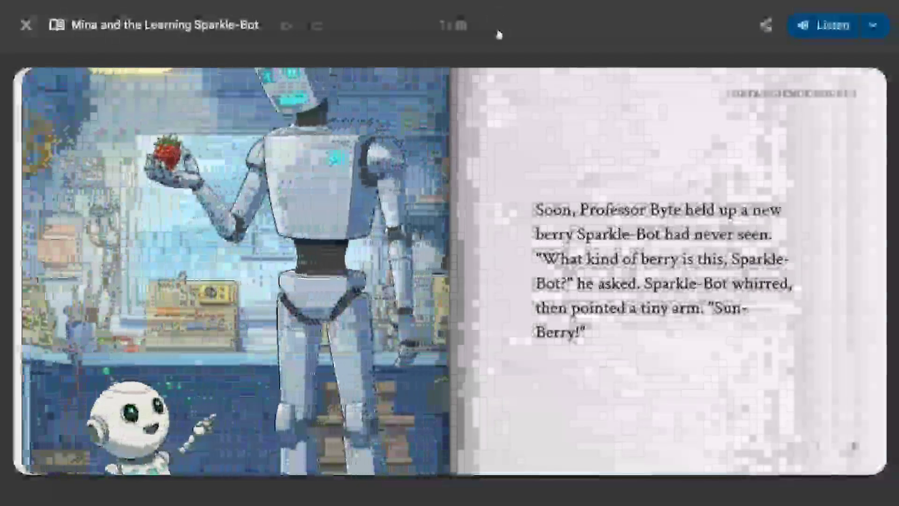
click(497, 31)
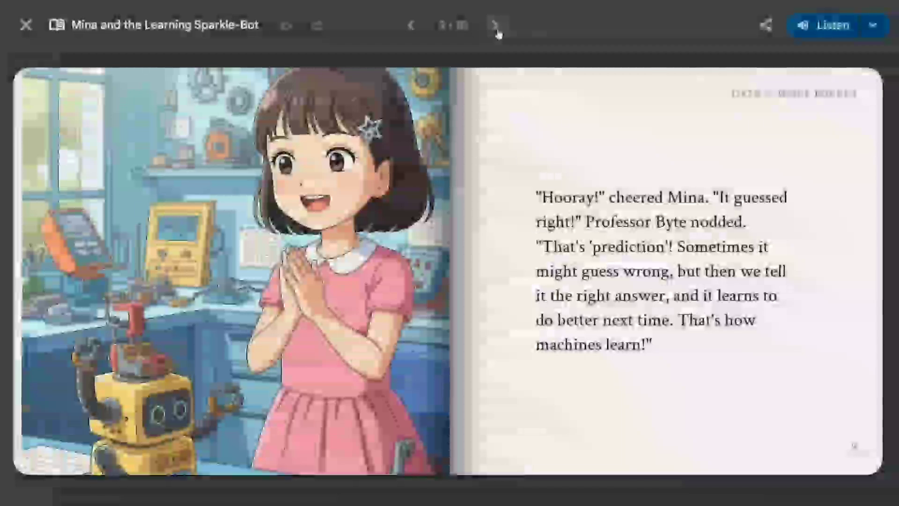
click(497, 32)
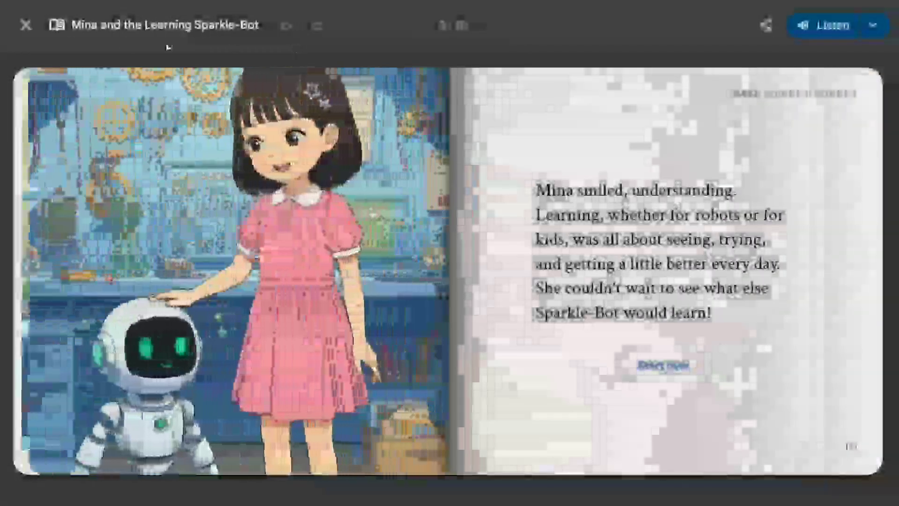
click(25, 26)
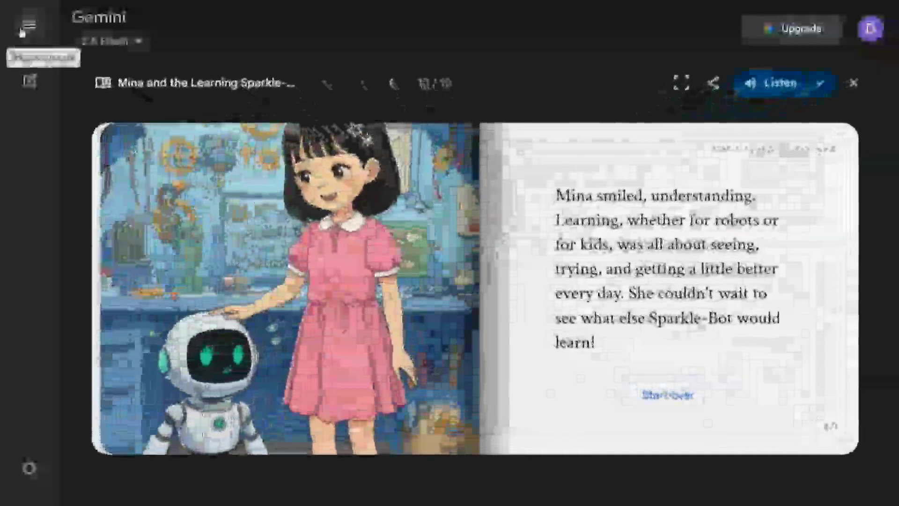
Open a new Storybook chat showing the example story prompts.
click(30, 79)
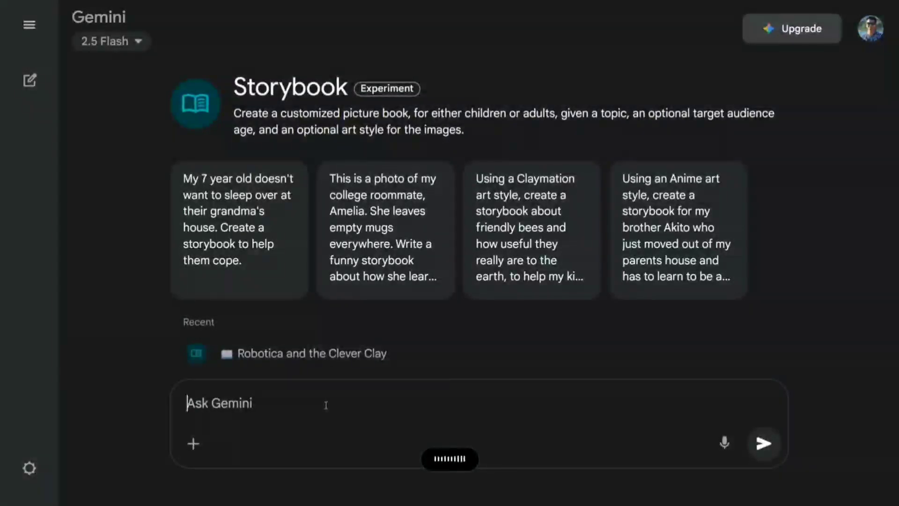
Submit the dictated story request and view the Hindi storybook 'मेहनती दोस्त और कछुआ दादा' full screen.
key(Return)
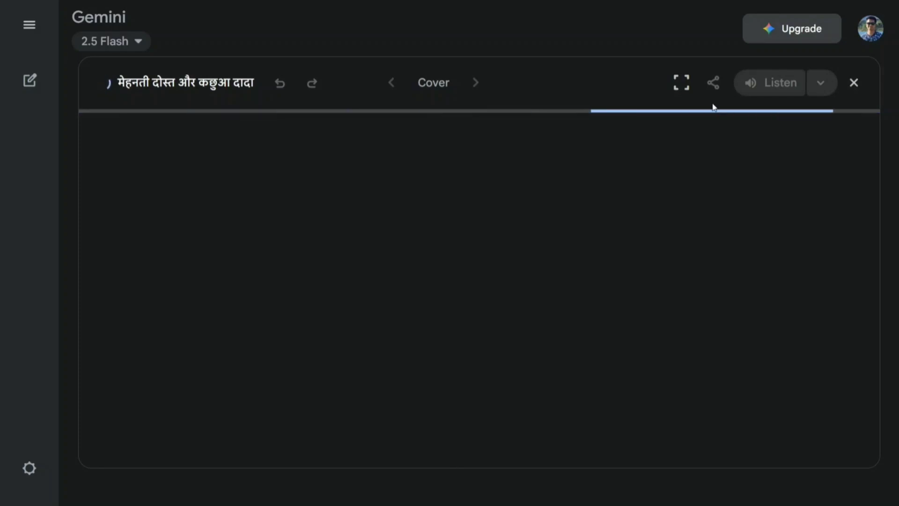
click(687, 88)
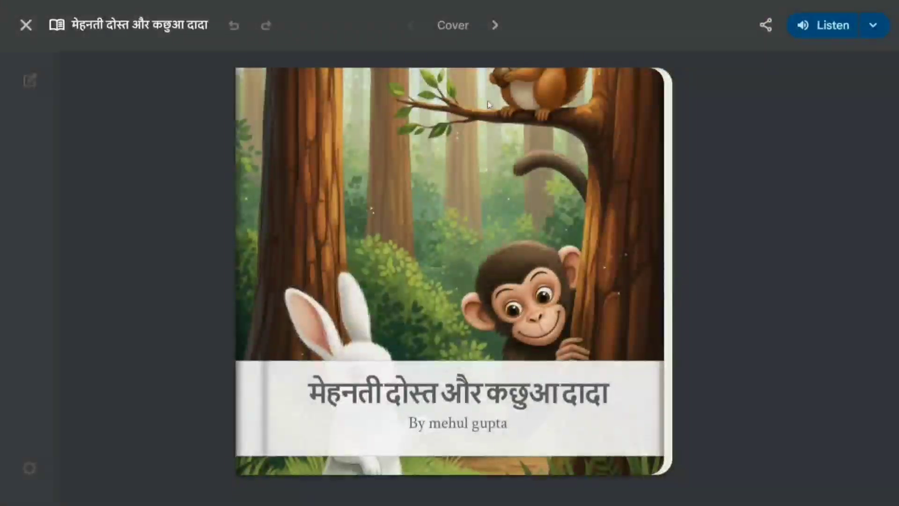
Page through 'मेहनती दोस्त और कछुआ दादा' from the cover to page 10/10.
click(496, 26)
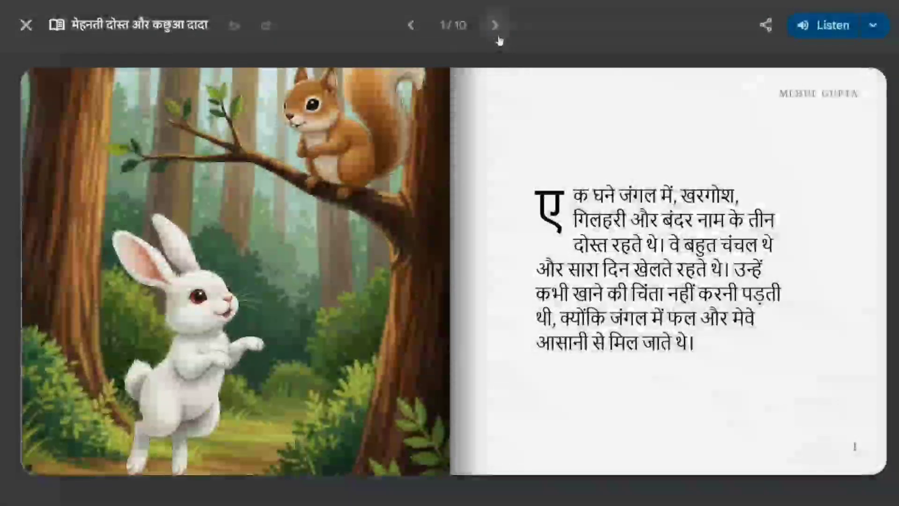
click(499, 38)
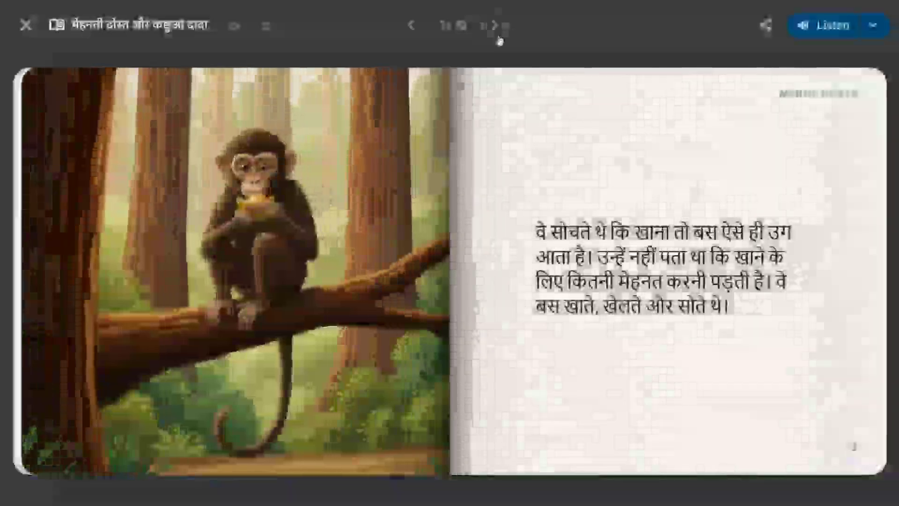
click(499, 38)
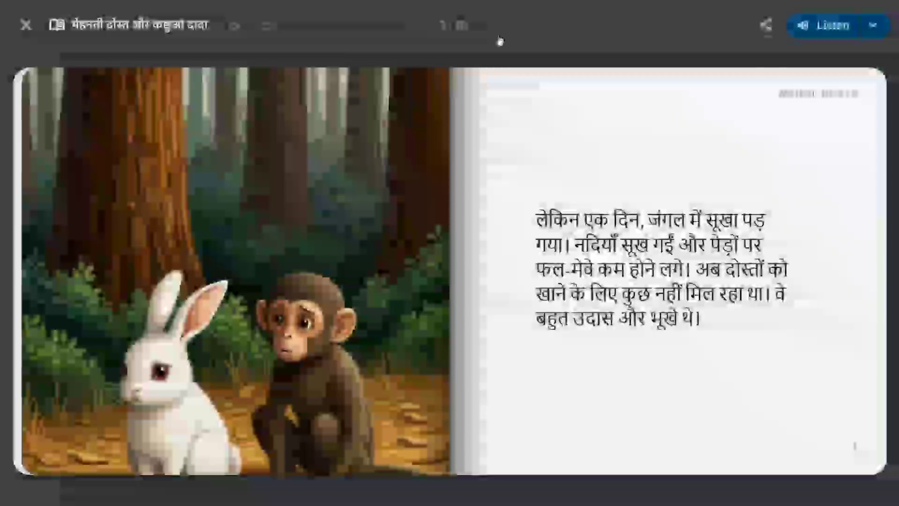
click(499, 39)
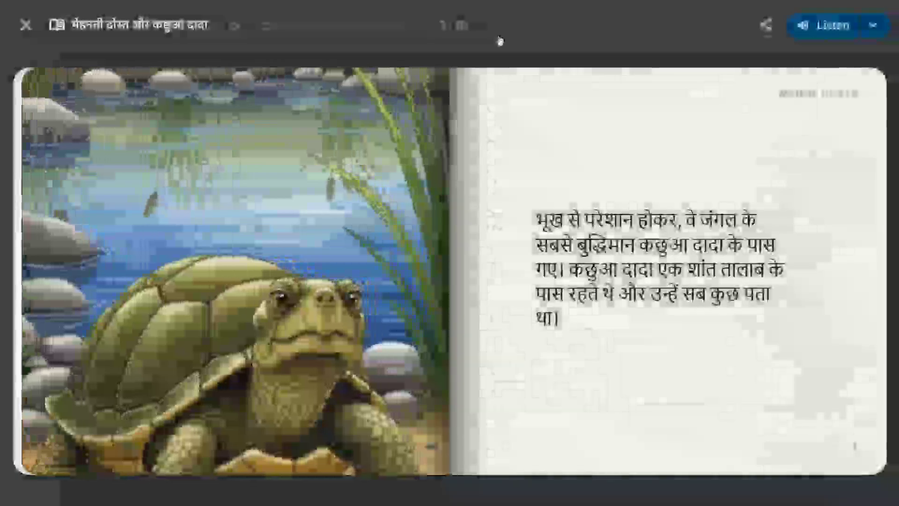
click(499, 40)
click(499, 40)
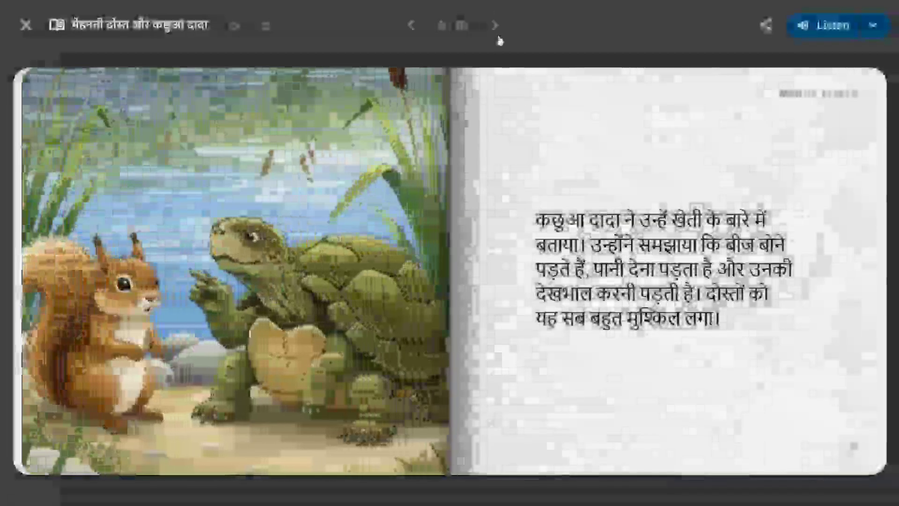
click(499, 39)
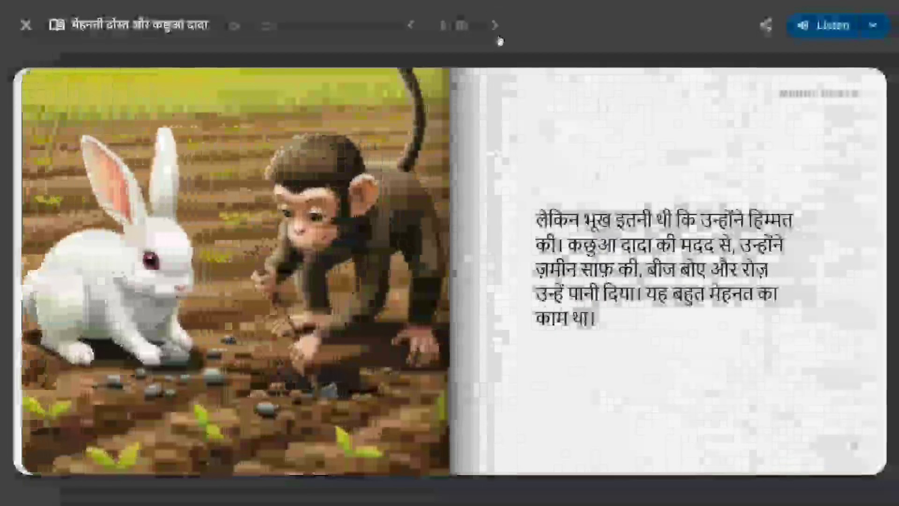
click(499, 40)
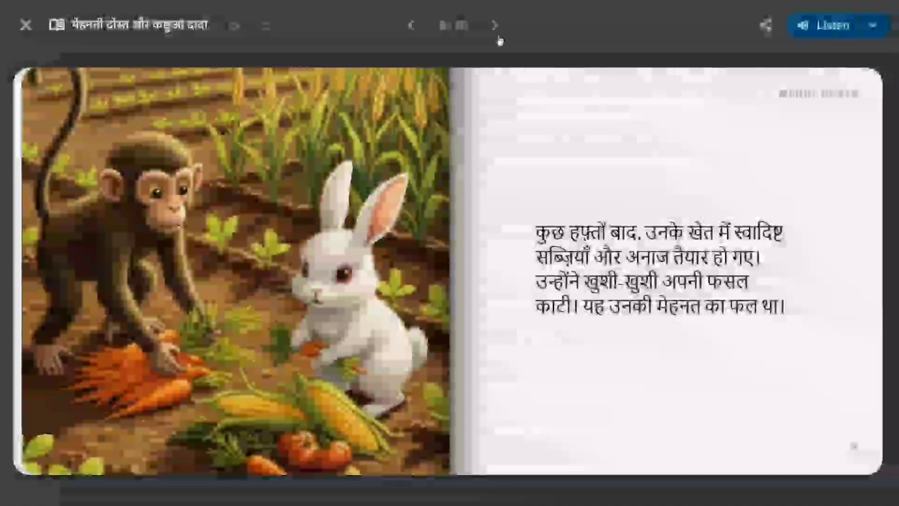
click(500, 39)
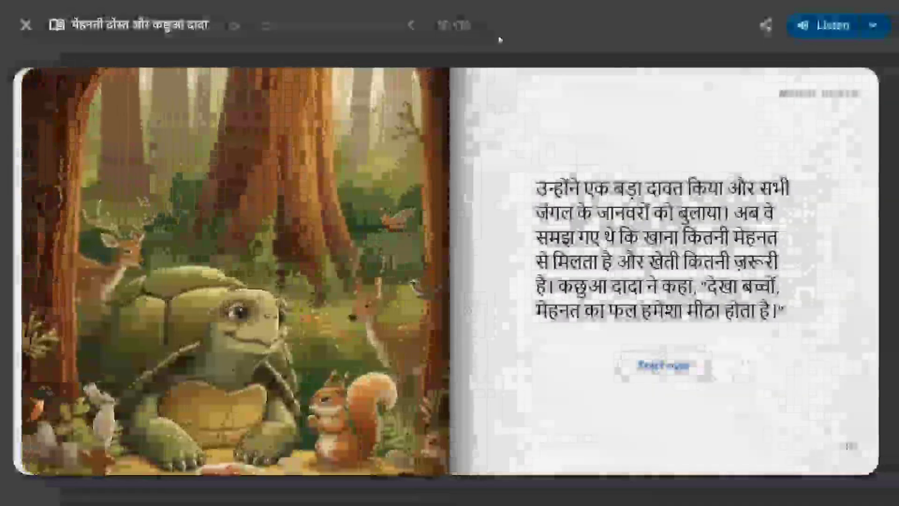